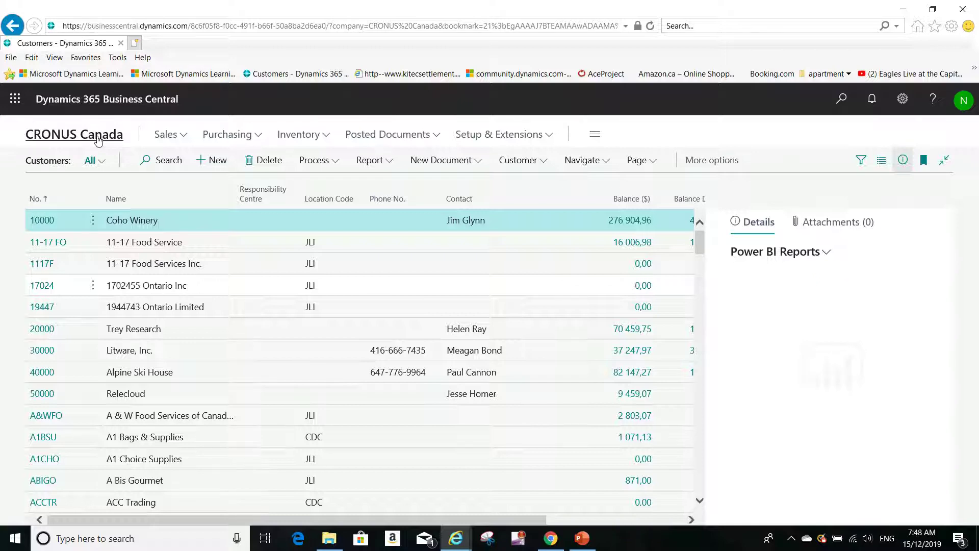
Step: Open the item list and review the substitution entries of item 1968-S, MEXICO Swivel Chair, black
left_click(112, 141)
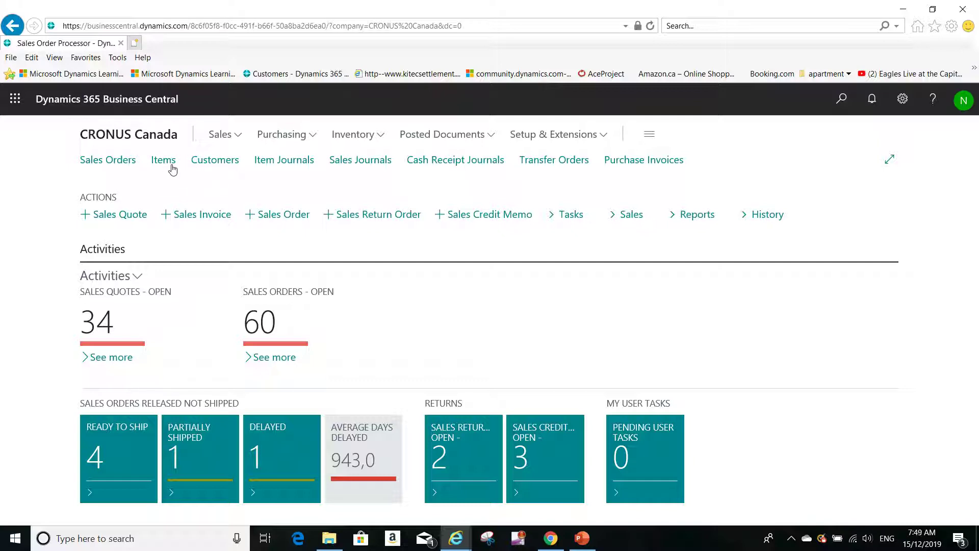
left_click(172, 163)
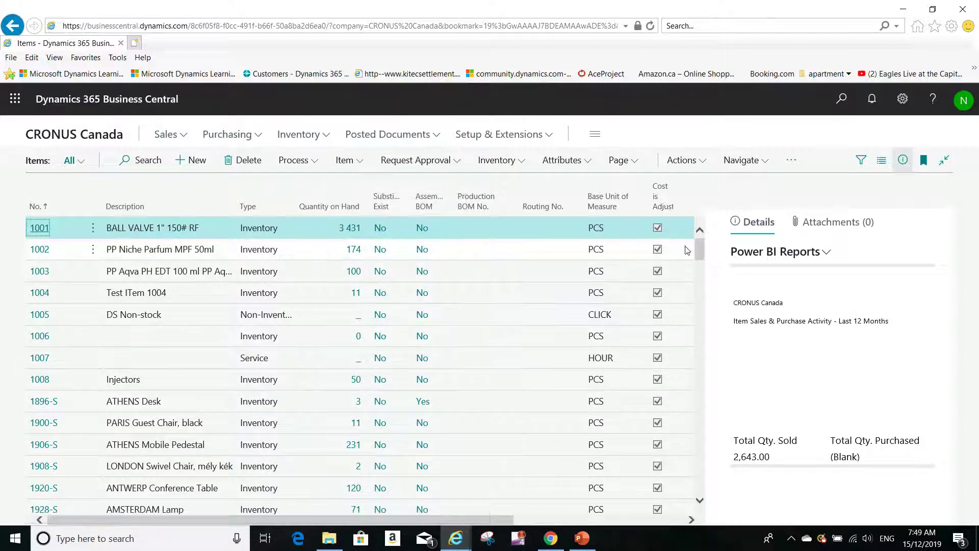
left_click_drag(699, 253, 701, 275)
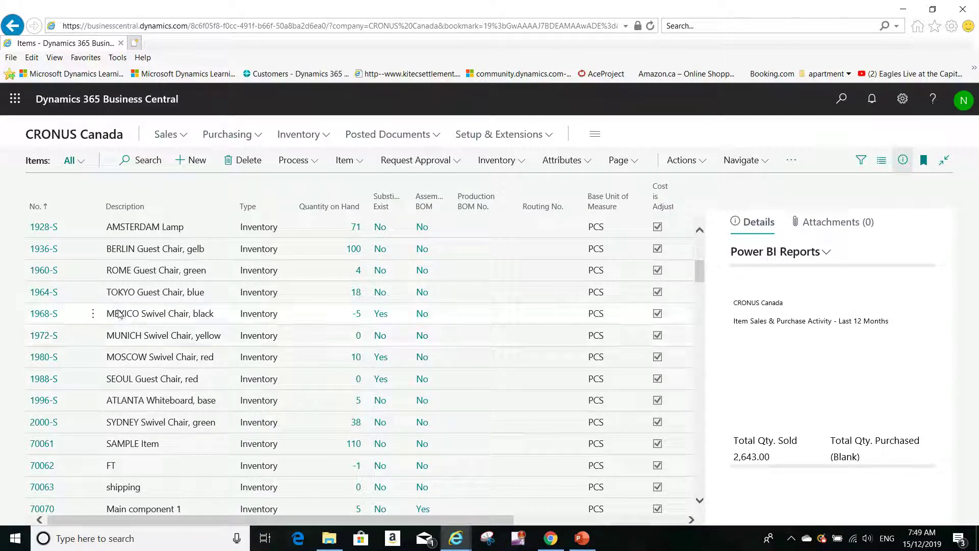
left_click(380, 315)
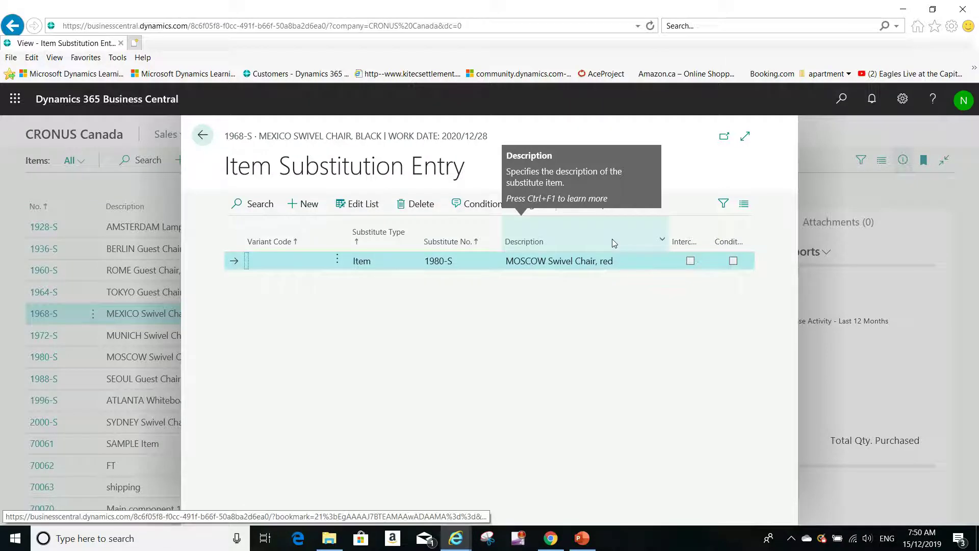
key("Escape")
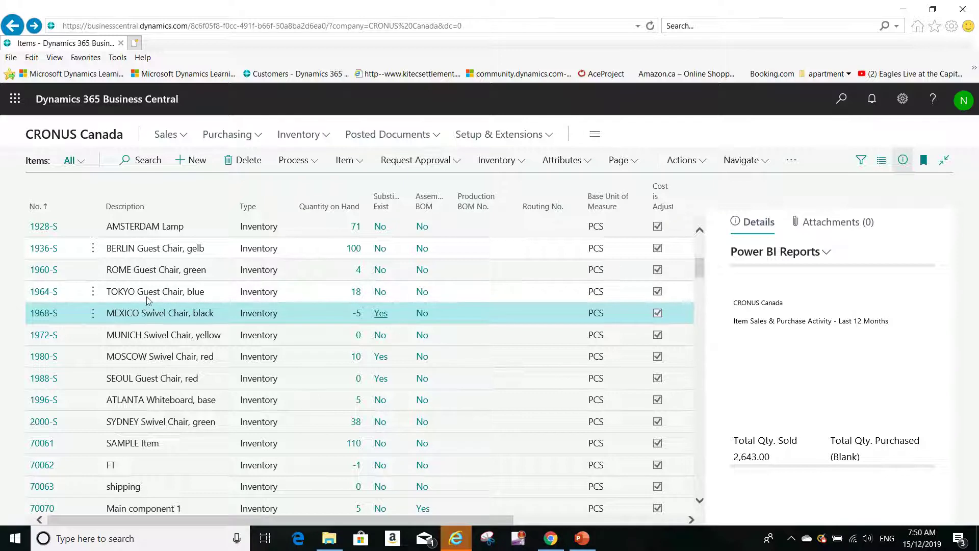
Step: Add item 1908-S, LONDON Swivel Chair, as a substitute for item 1964-S, TOKYO Guest Chair, blue, and mark it interchangeable
left_click(382, 297)
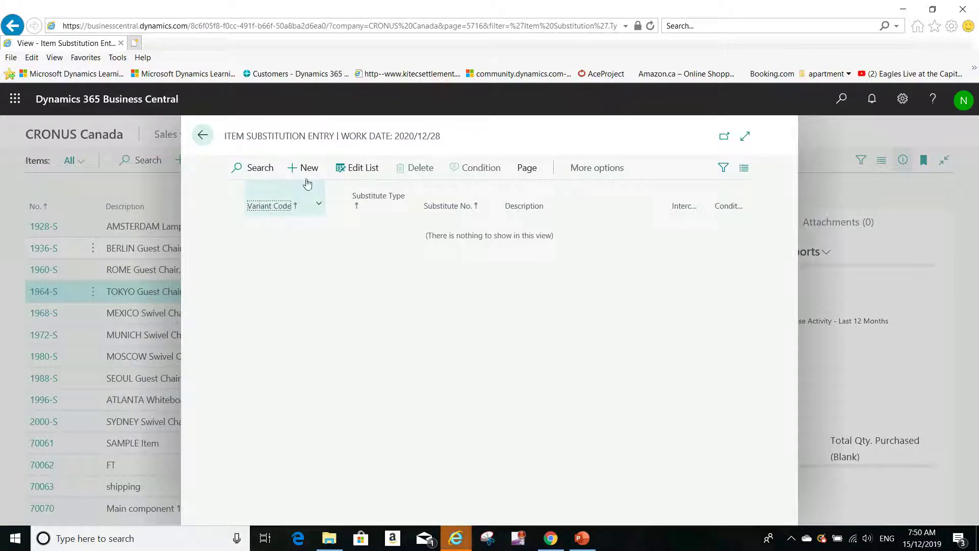
left_click(309, 168)
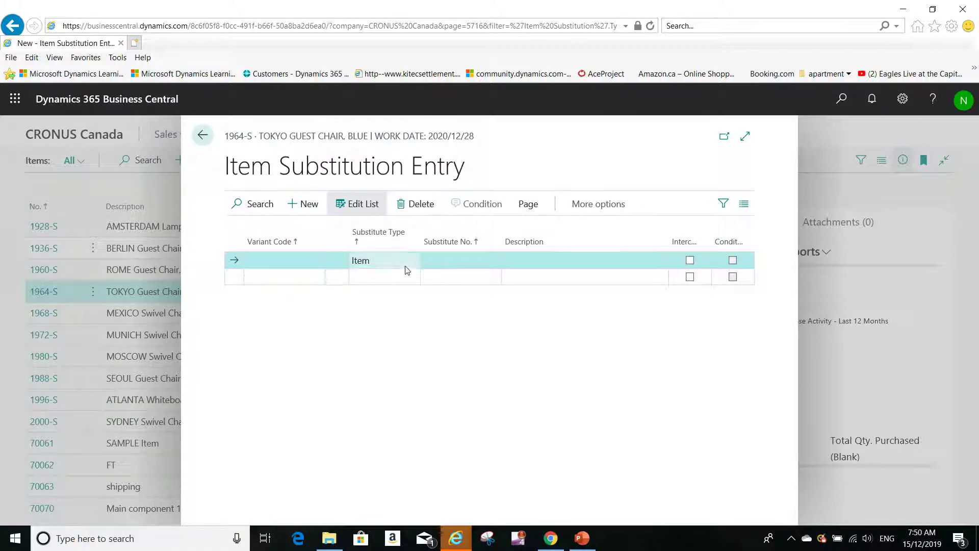
left_click(436, 258)
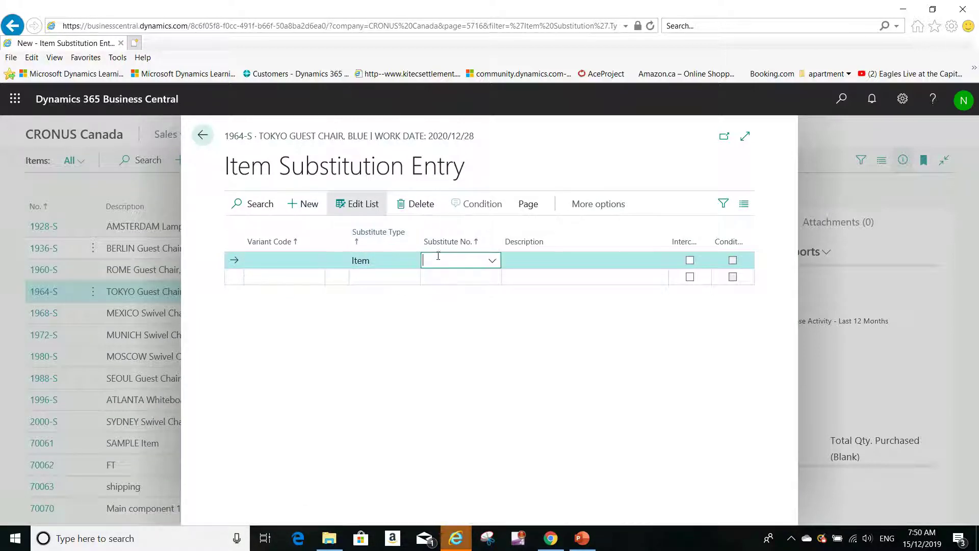
type("19")
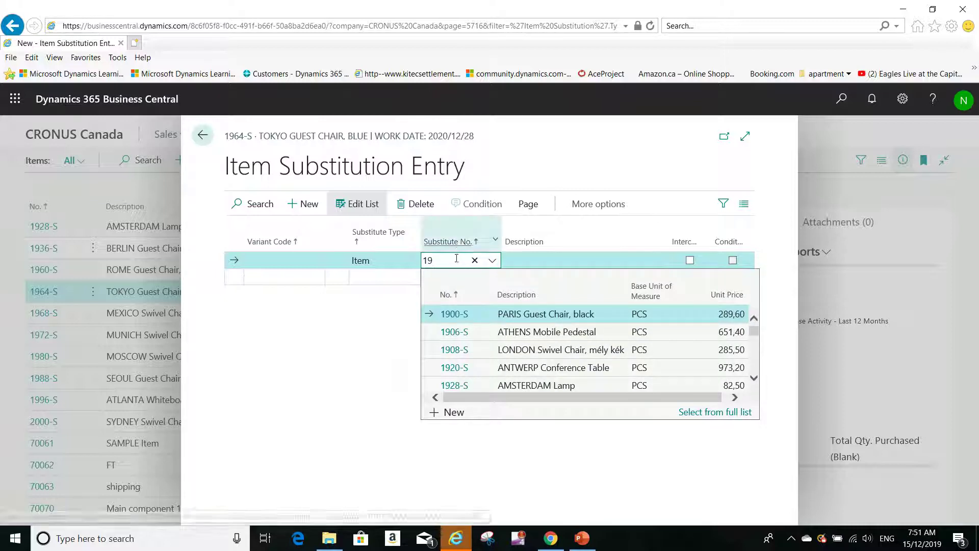
left_click(454, 350)
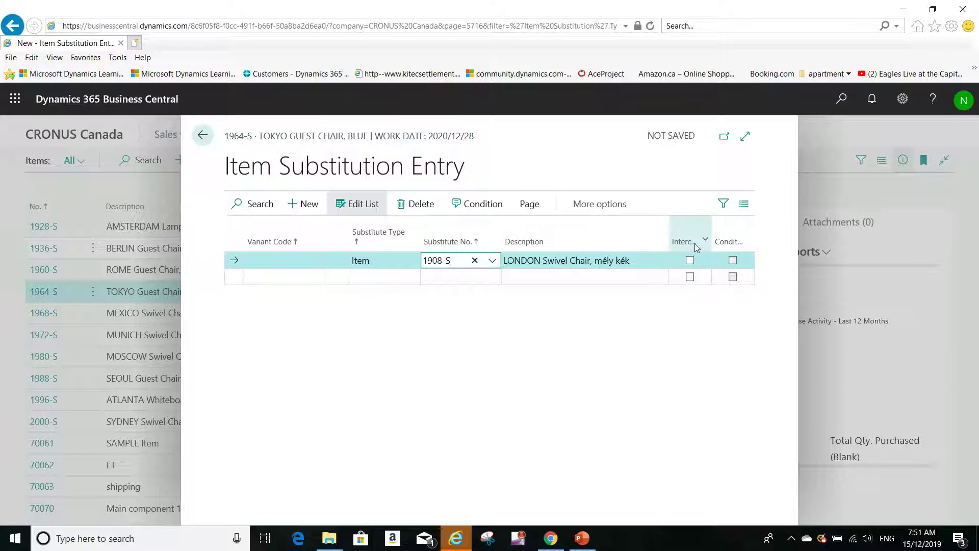
mouse_move(701, 246)
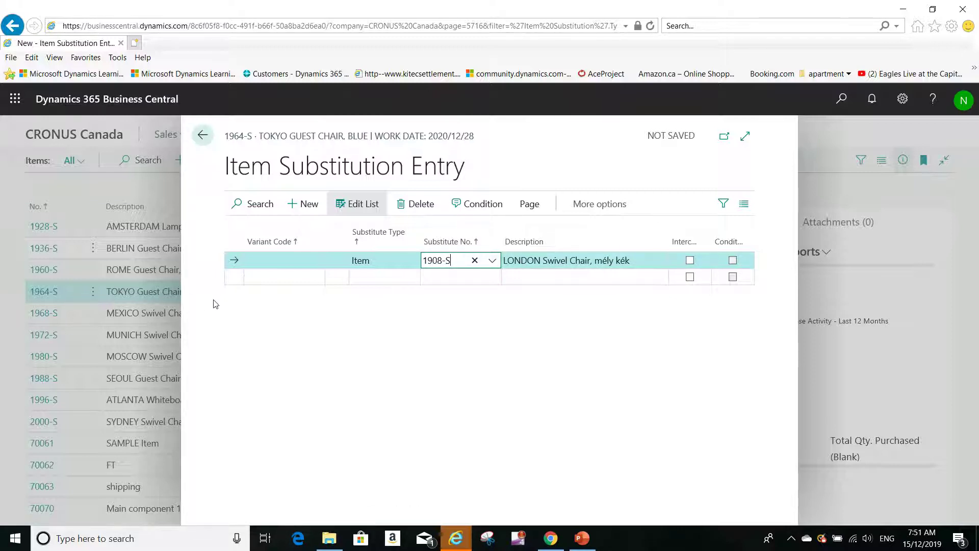
left_click(689, 260)
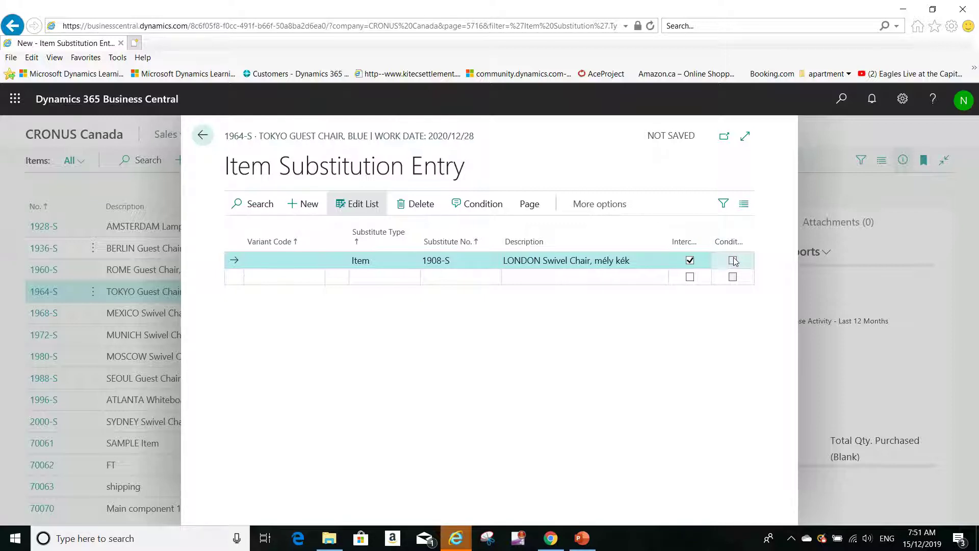
Step: Add the condition "Use this substitute if no ctock available." to the 1908-S substitution
left_click(482, 203)
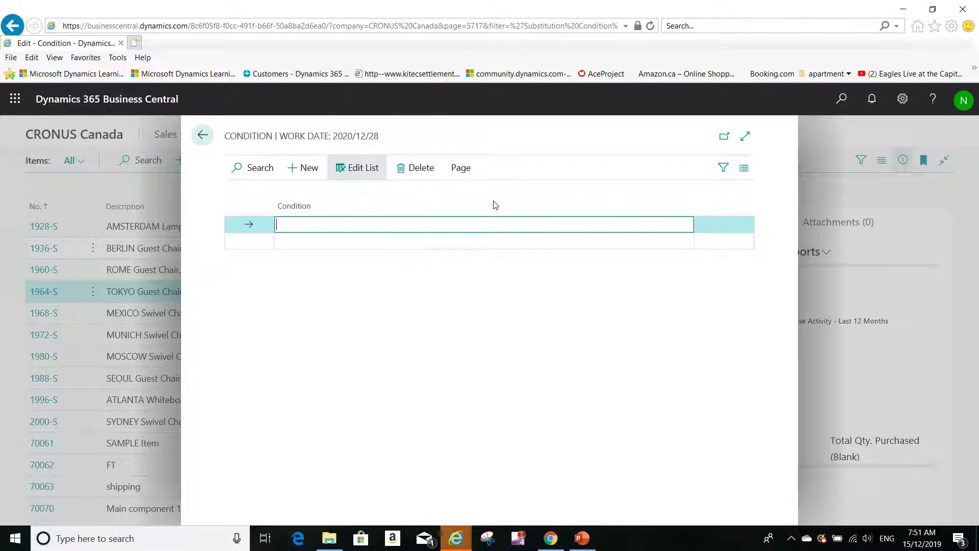
type("Use")
type(" thhi")
key("BackSpace")
type("is buu")
key("BackSpace")
key("BackSpace")
key("BackSpace")
type("substi")
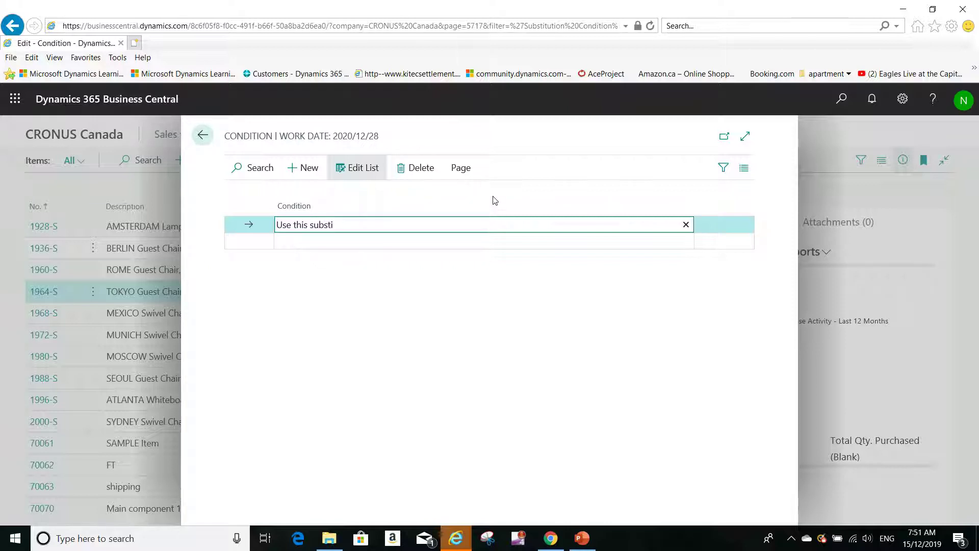
type("tute if not available")
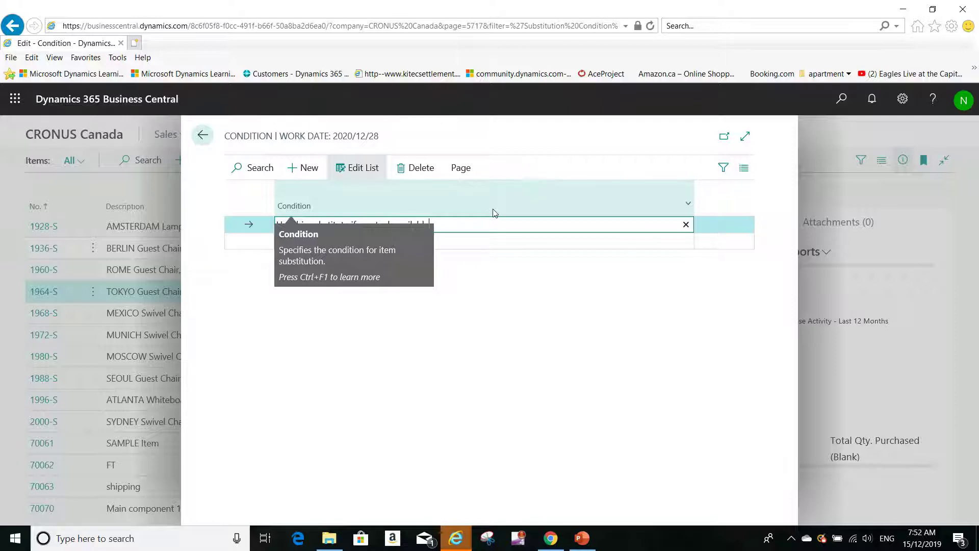
key("Return")
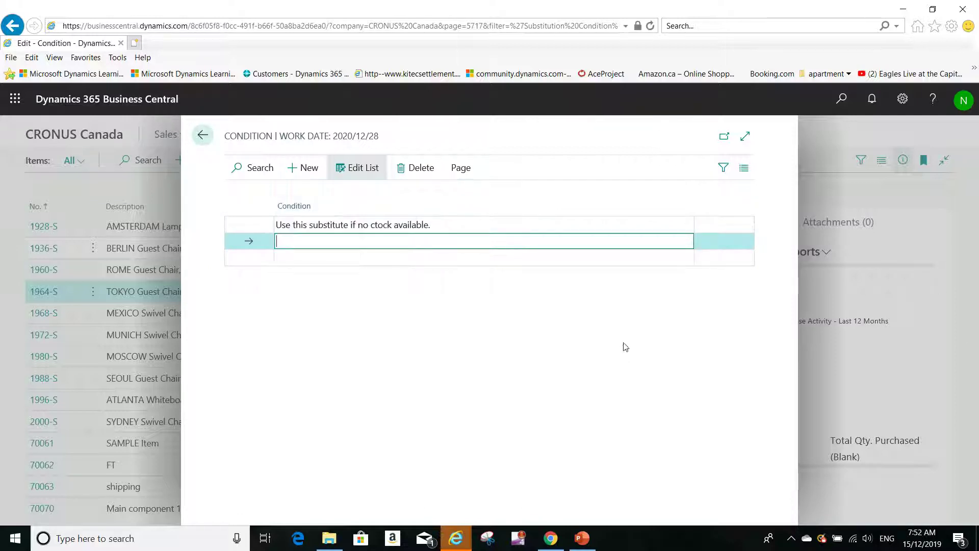
left_click(445, 224)
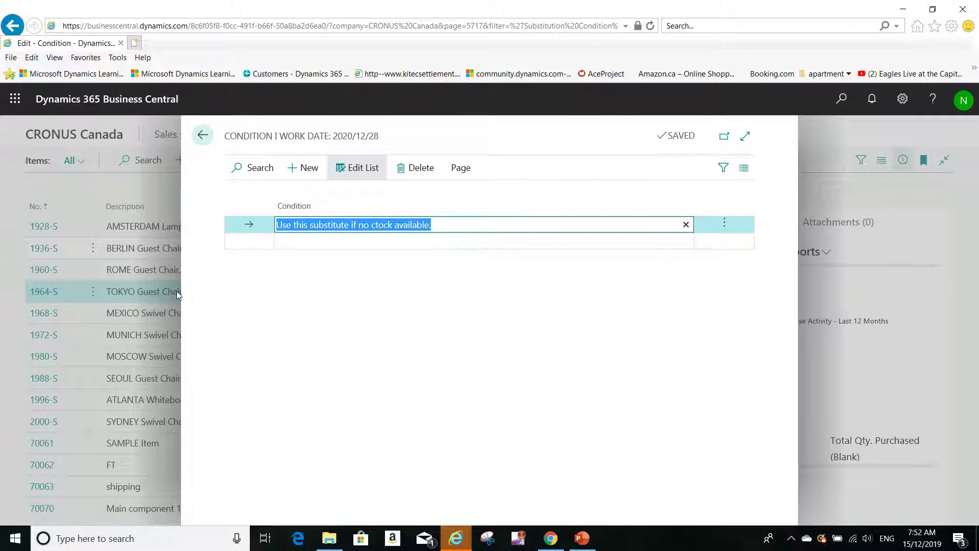
type("`")
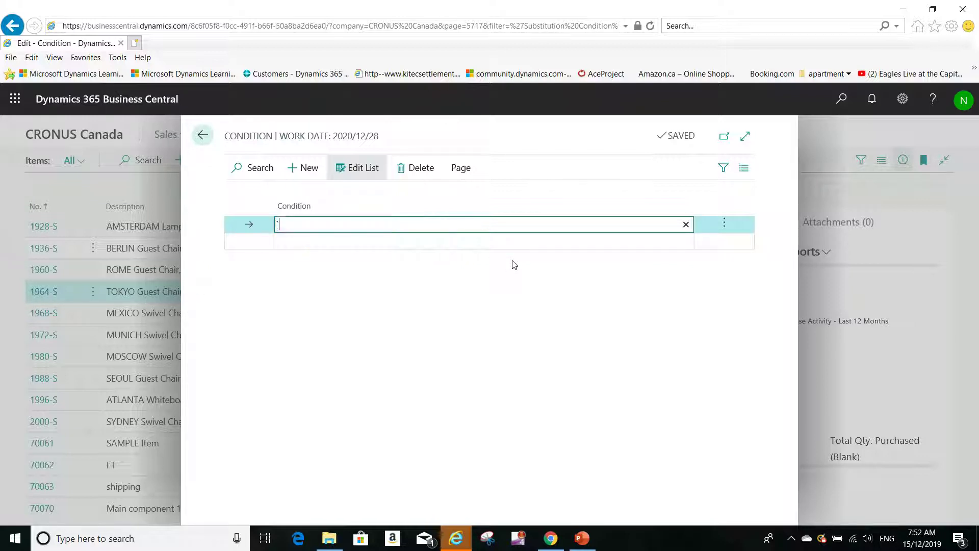
key("BackSpace")
type("Use this substitute if no ctock available.")
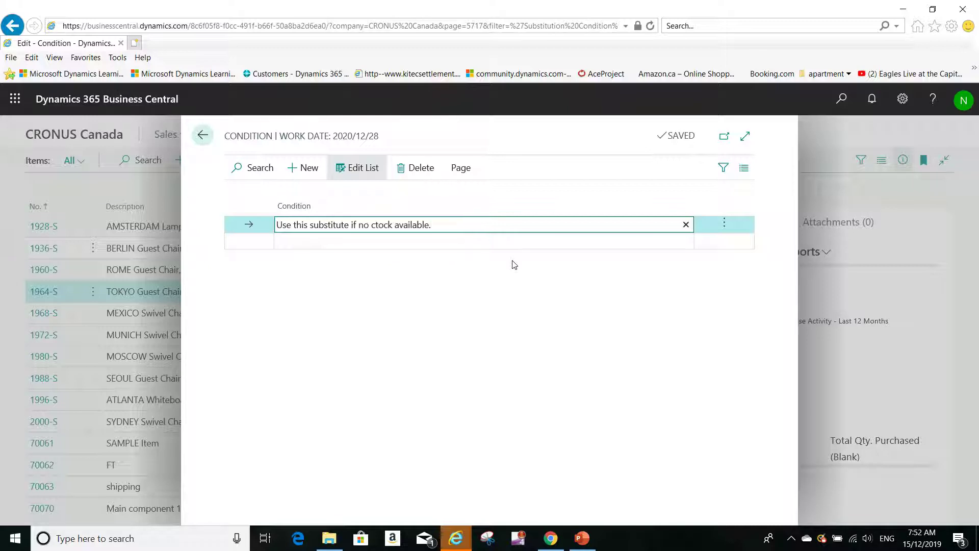
Step: Return to the substitution entries and recheck the condition recorded for substitute 1908-S
key("Escape")
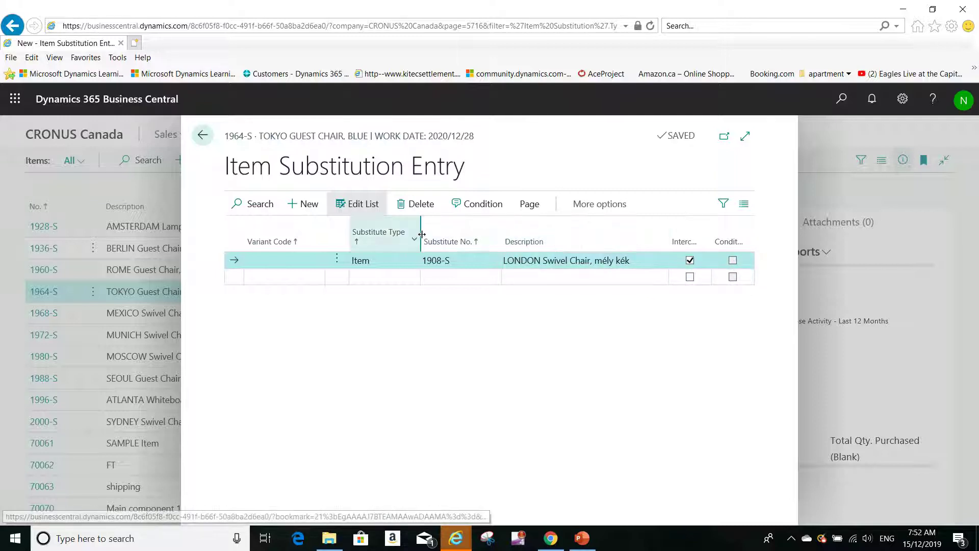
left_click(475, 205)
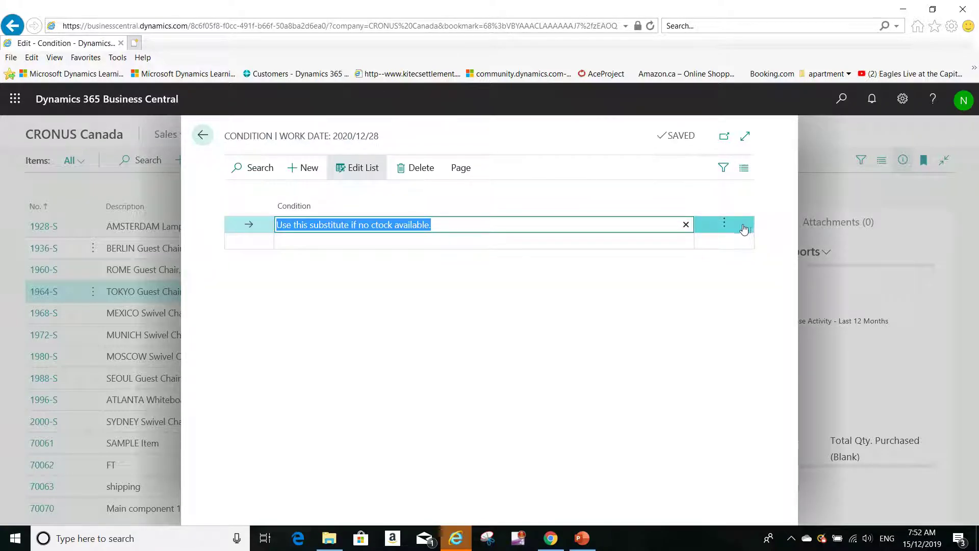
key("Escape")
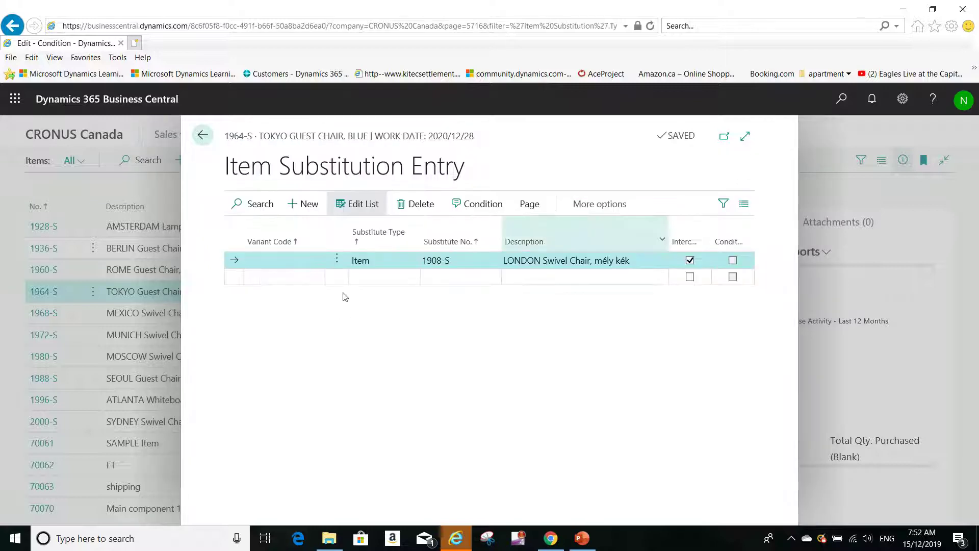
Step: Add item 1968-S, MEXICO Swivel Chair, black, as a second substitute for item 1964-S and return to the item list
left_click(393, 282)
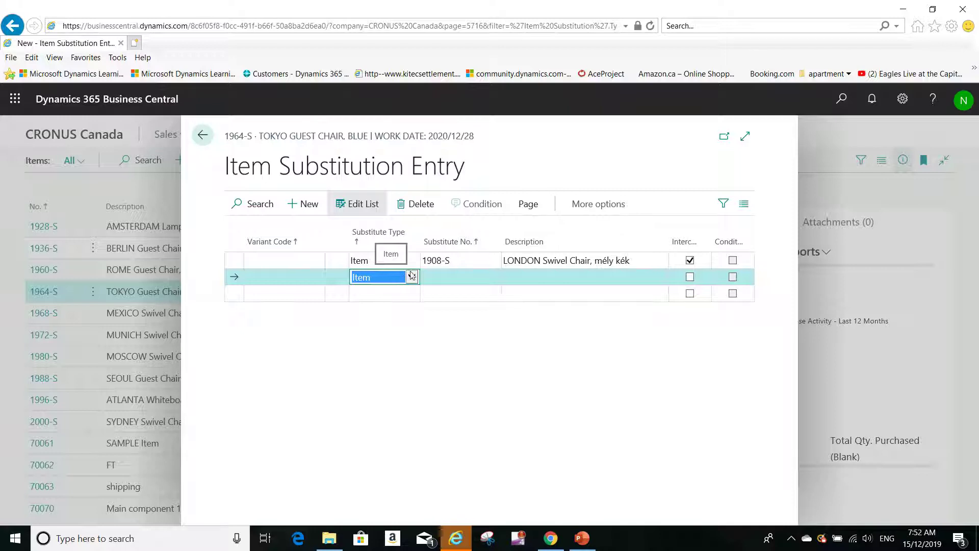
left_click(464, 275)
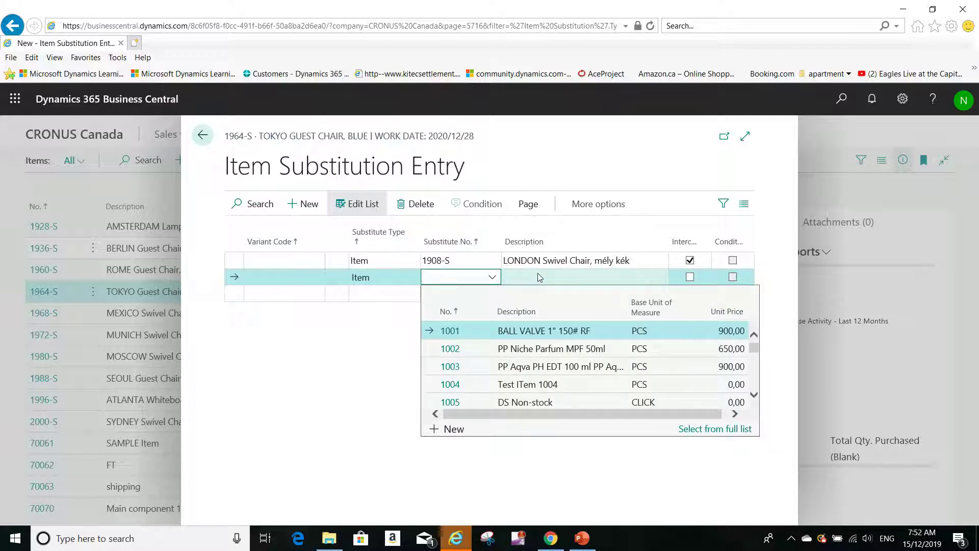
type("1968")
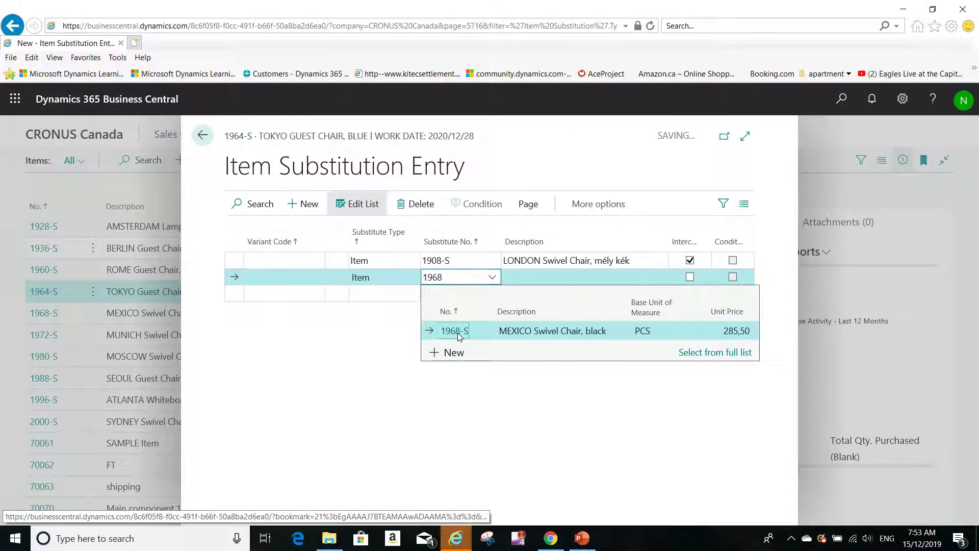
left_click(454, 330)
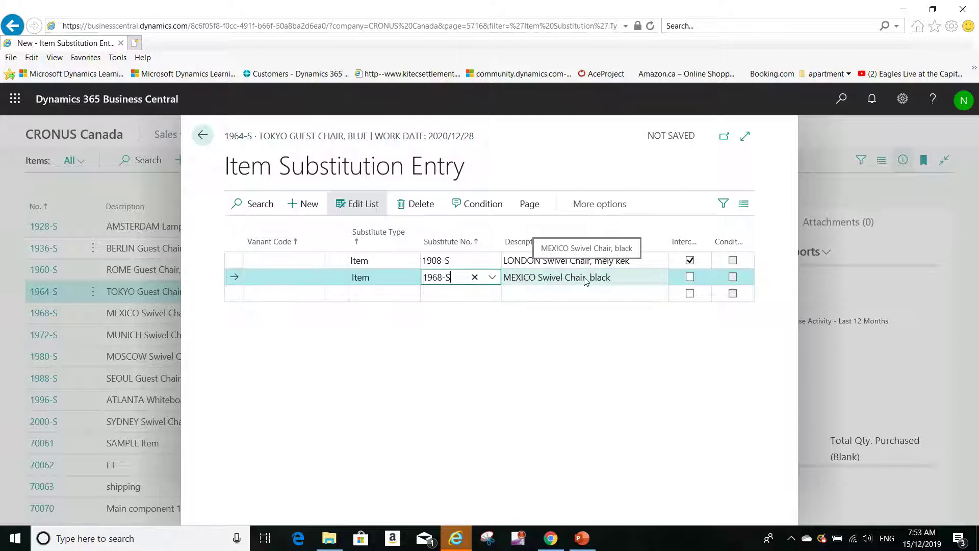
left_click(620, 262)
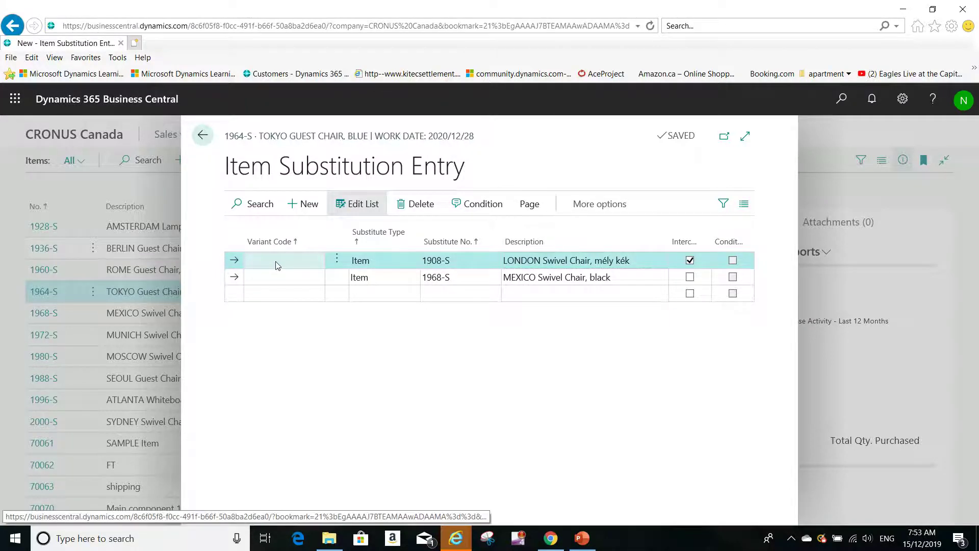
key("Escape")
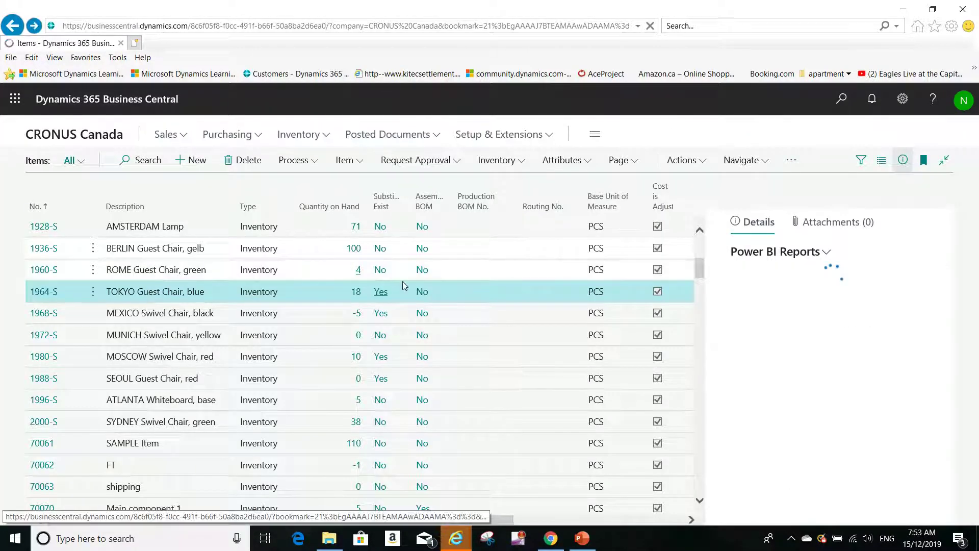
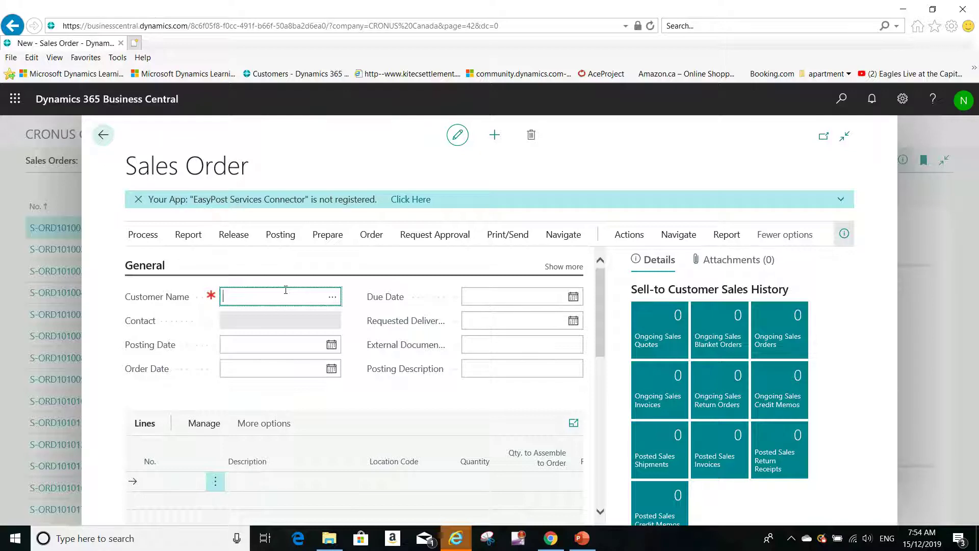
Step: Fill in the new sales order for customer Coho Winery with a line for item 1908-S and a quantity of 10
type("10000")
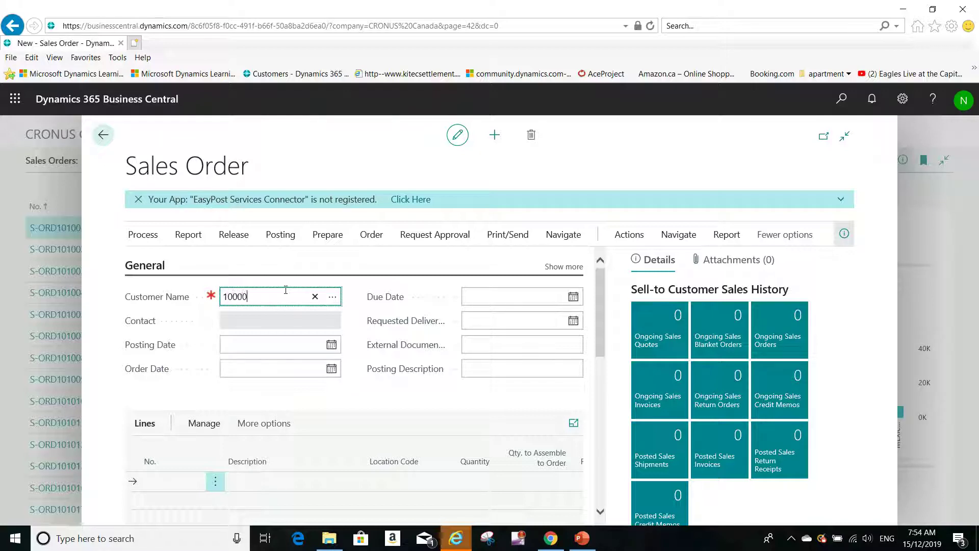
key("Tab")
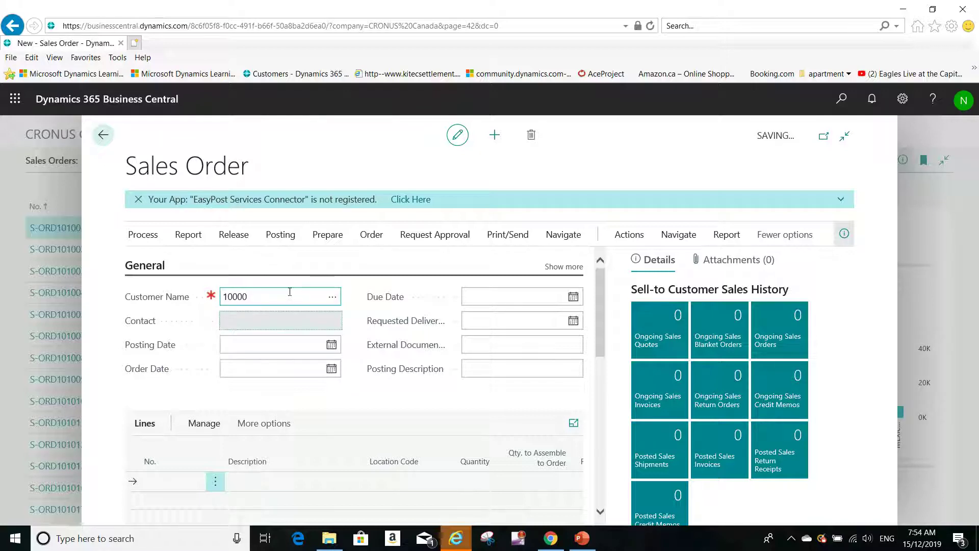
left_click(170, 478)
type("1")
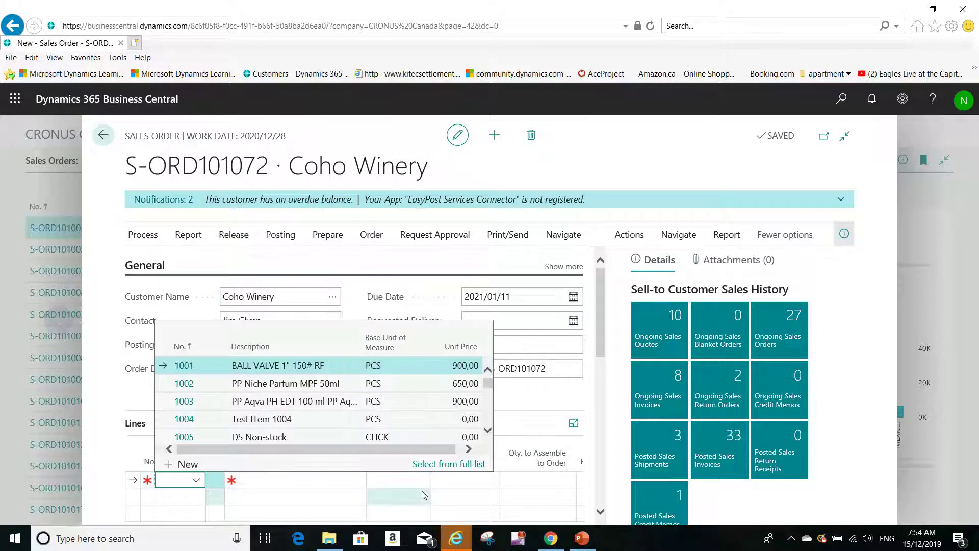
type("908-S")
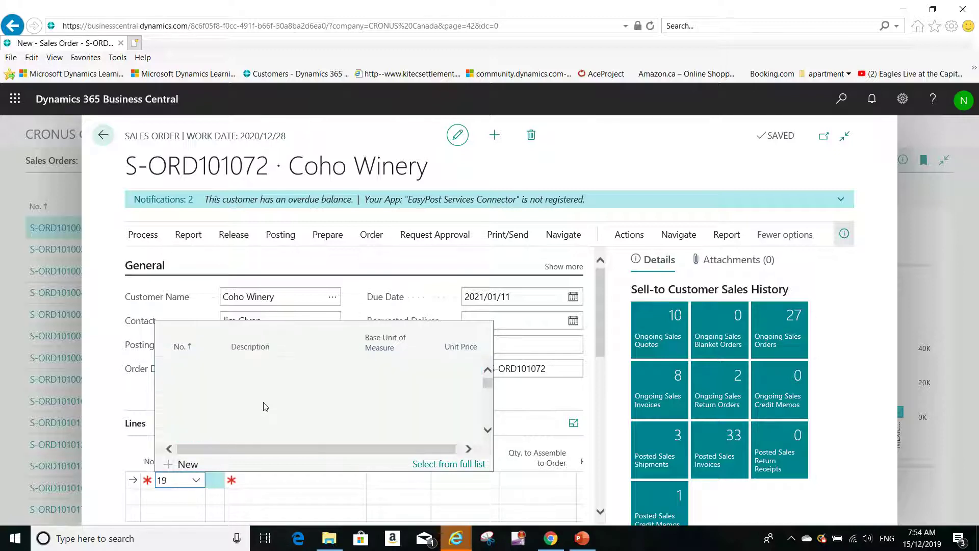
left_click(462, 484)
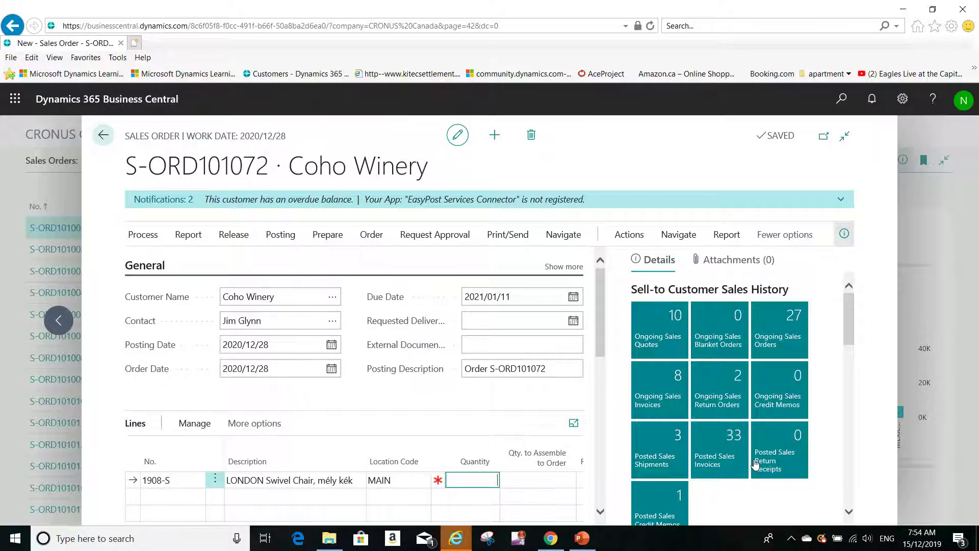
type("10")
key("Tab")
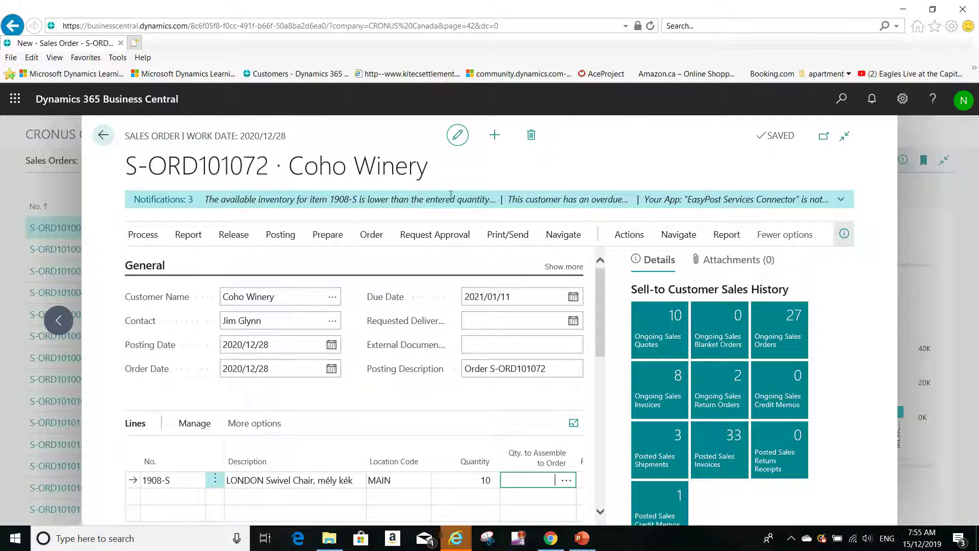
Step: Check the availability details and substitution entries for item 1908-S from the low-inventory notification, and return to the sales order
left_click(167, 200)
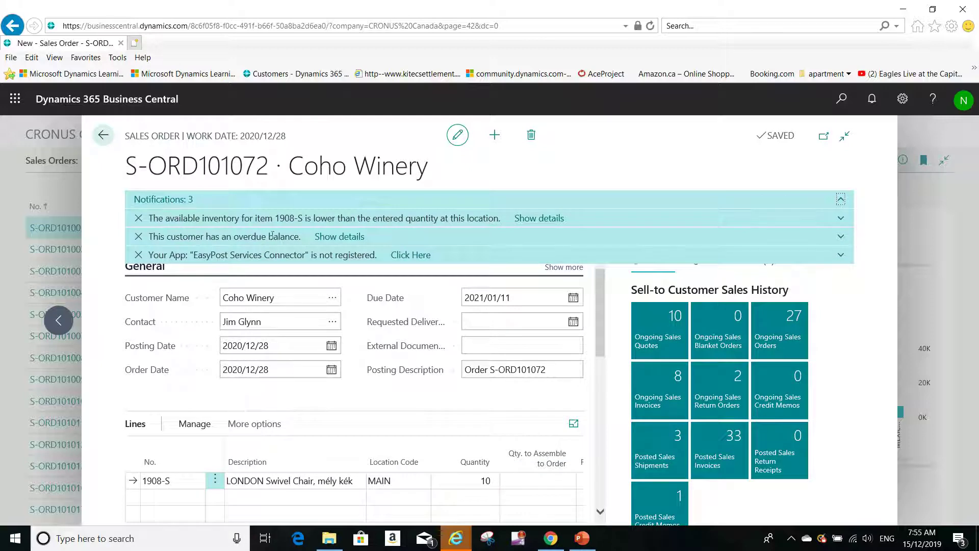
left_click(533, 223)
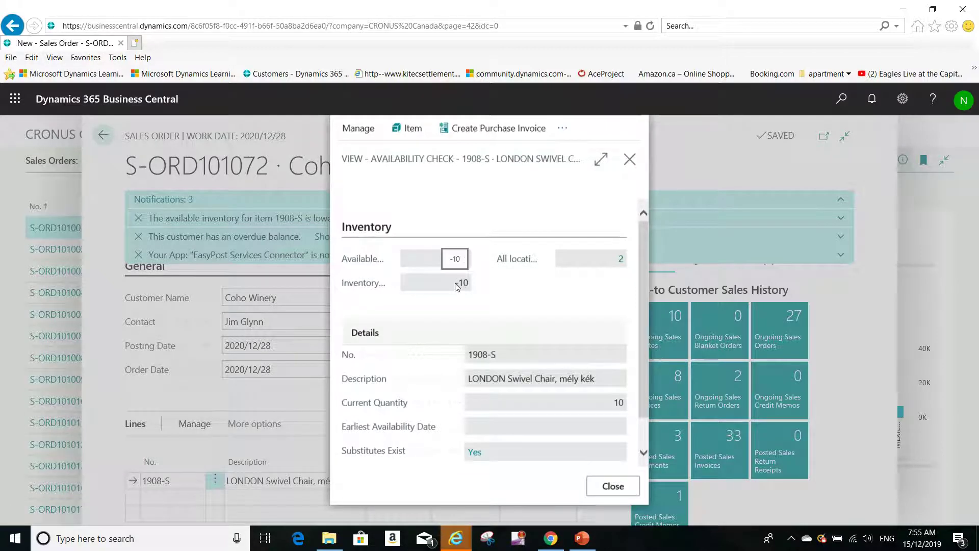
left_click(475, 453)
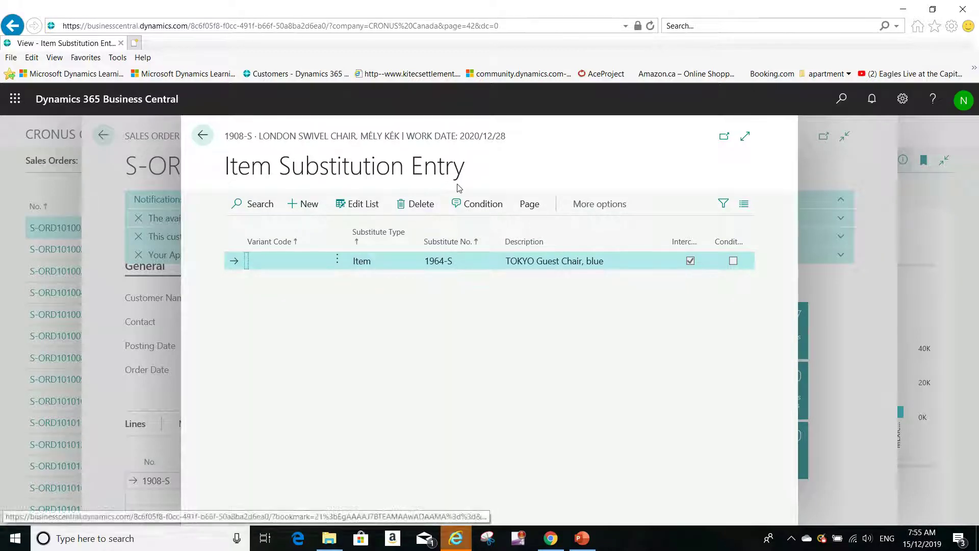
key("Escape")
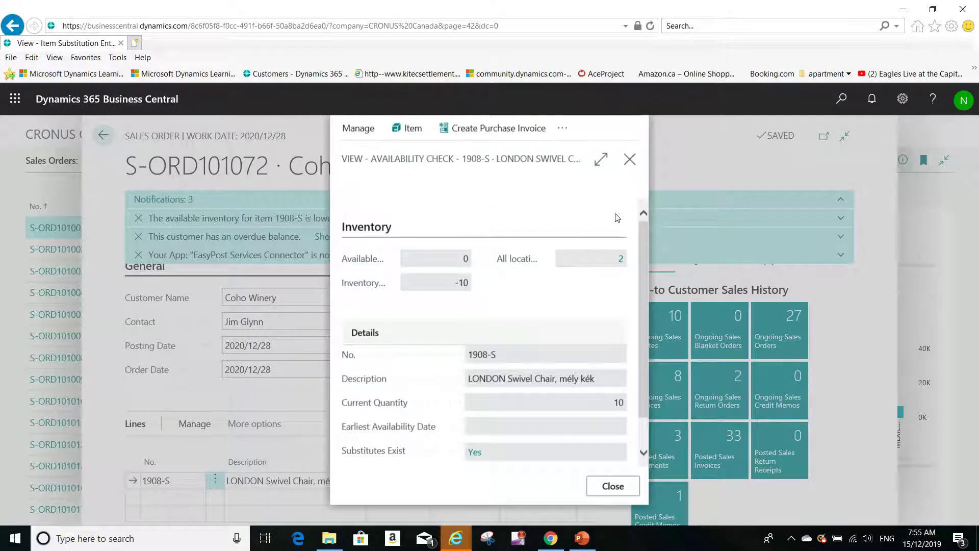
key("Escape")
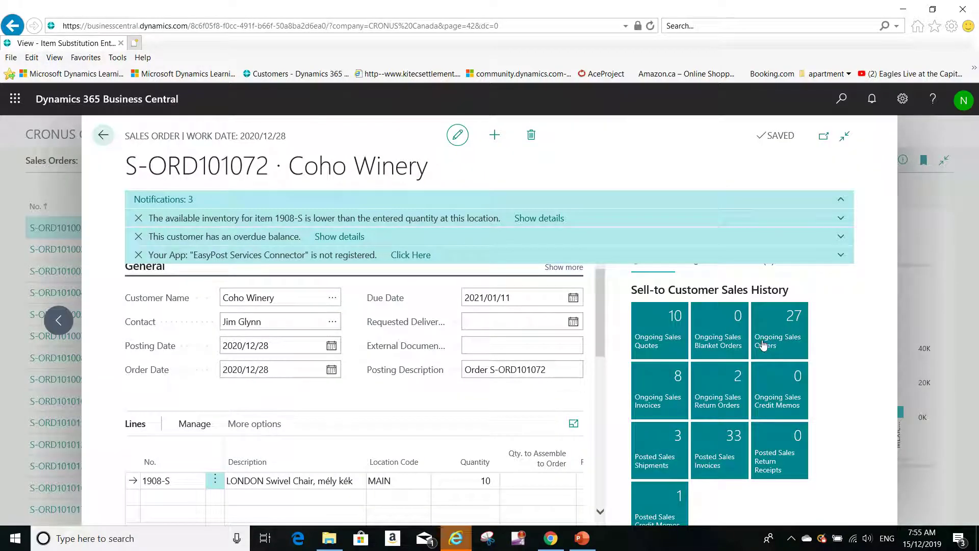
Step: Replace item 1908-S on the sales order line with its substitute 1964-S, TOKYO Guest Chair, blue, from the item's substitutions
left_click(290, 481)
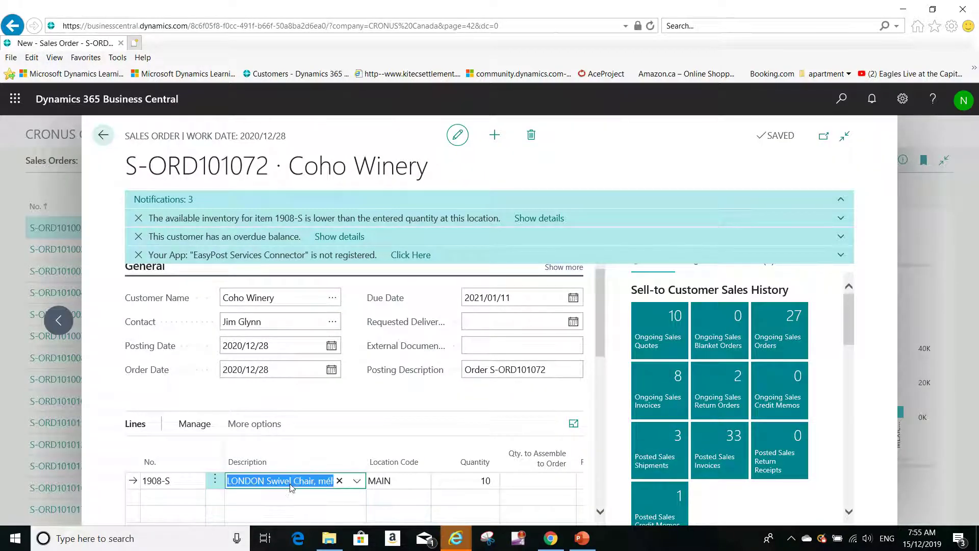
left_click_drag(852, 328, 844, 448)
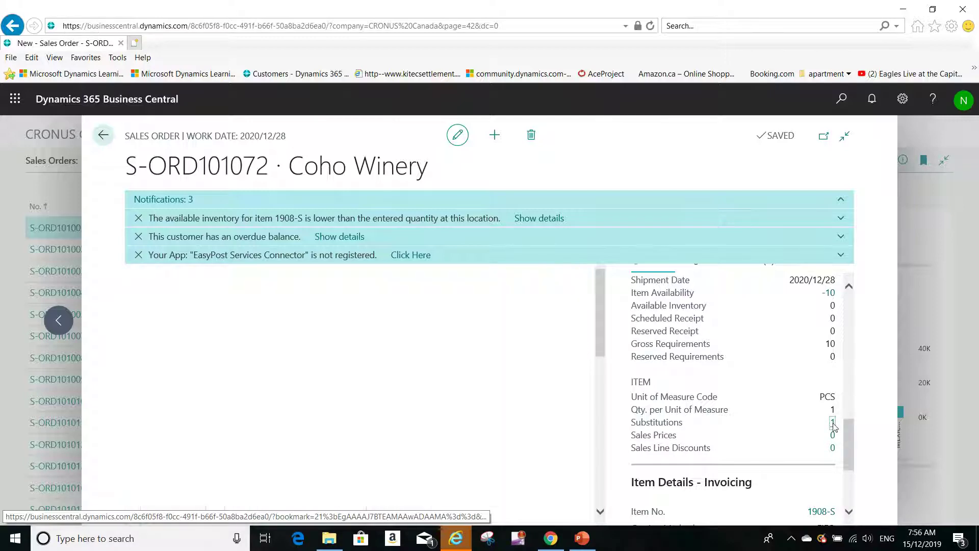
left_click(832, 423)
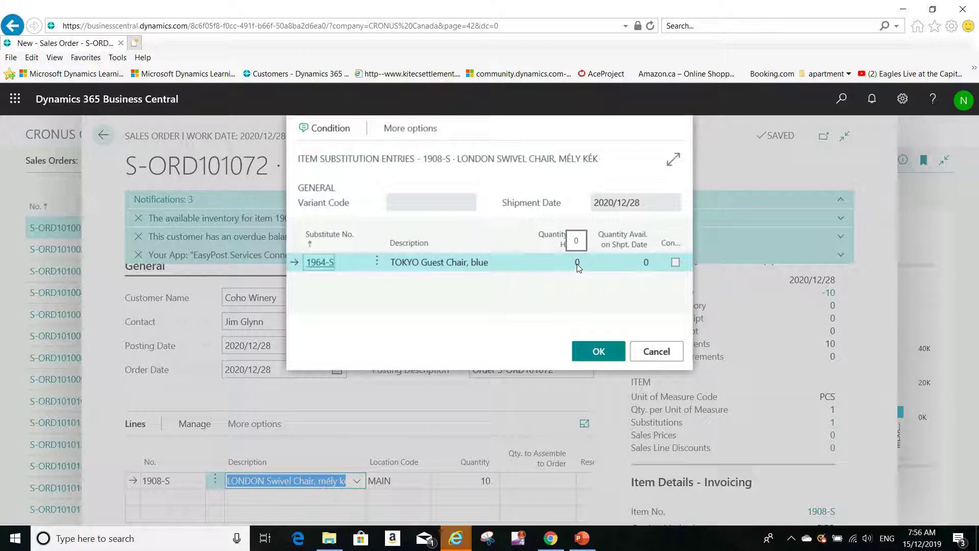
left_click(606, 352)
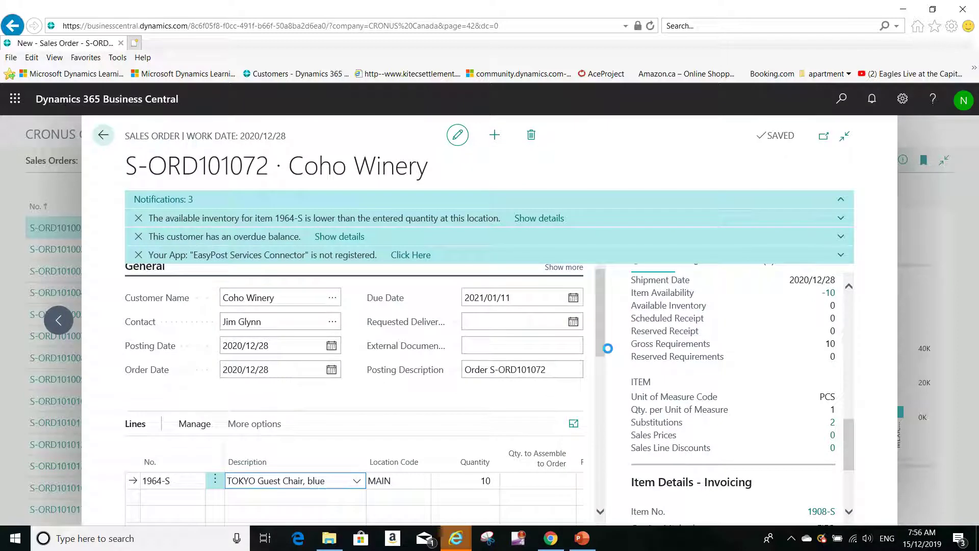
Step: Reselect the quantity on the 1964-S sales line and check the line's item details
left_click(396, 495)
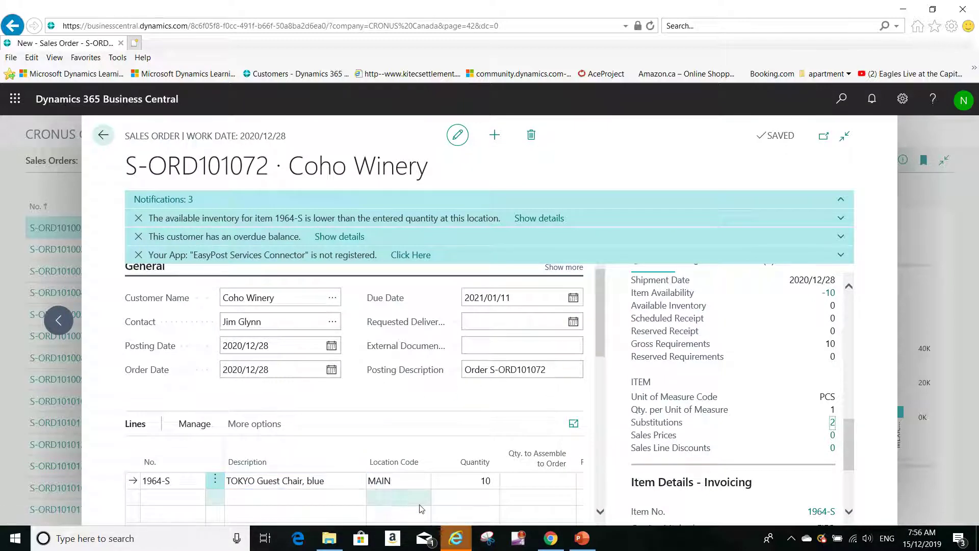
left_click(452, 495)
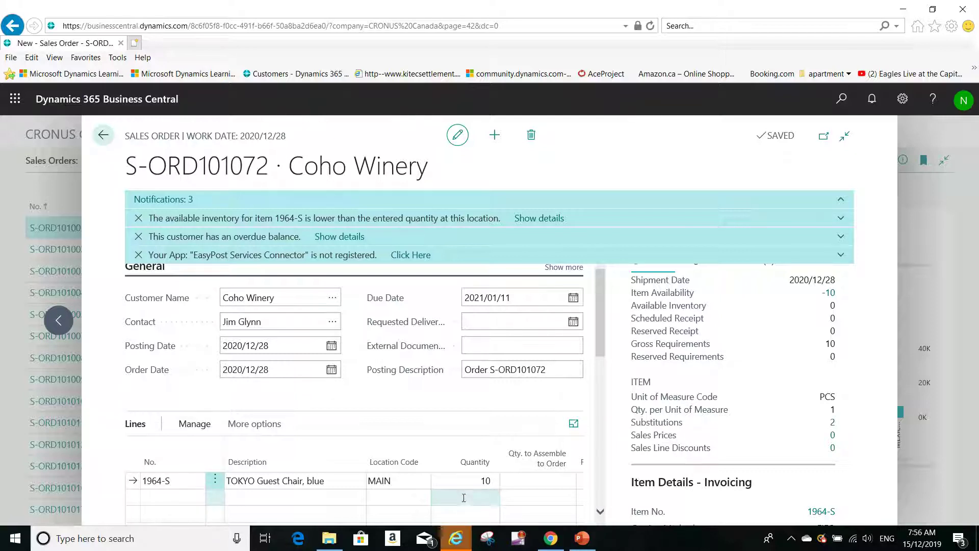
left_click(465, 500)
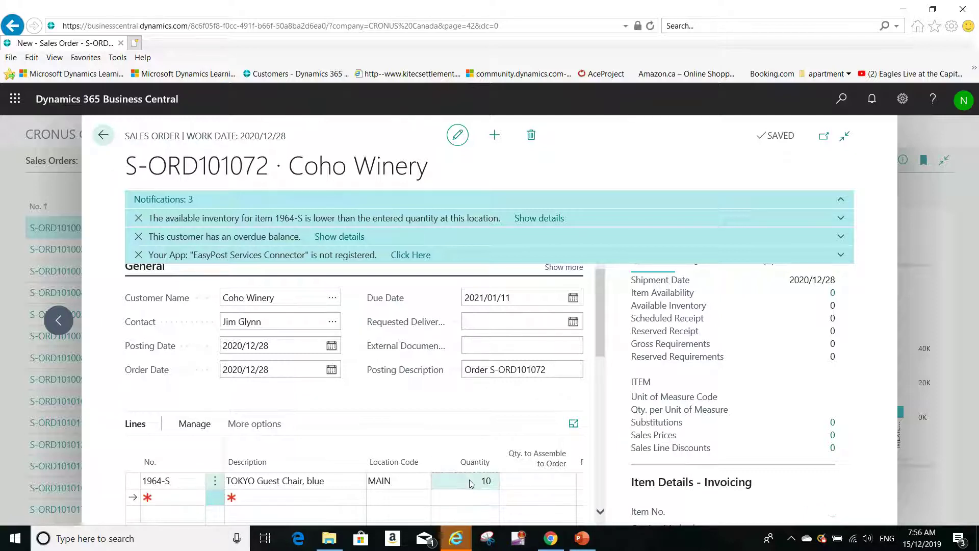
left_click(470, 482)
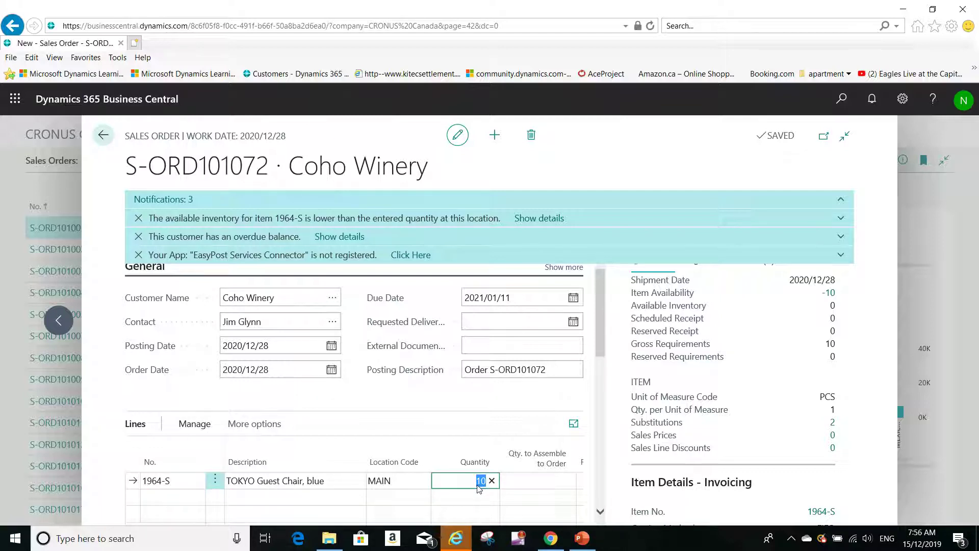